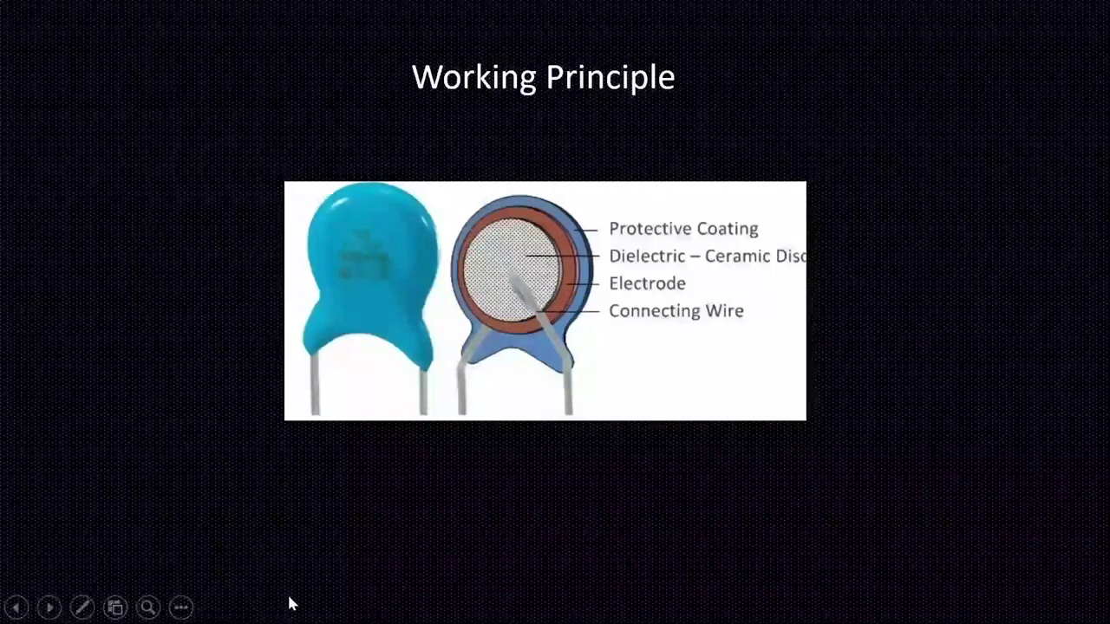
Bring up the slideshow's pen menu on the Working Principle slide for drawing on it.
left_click(82, 608)
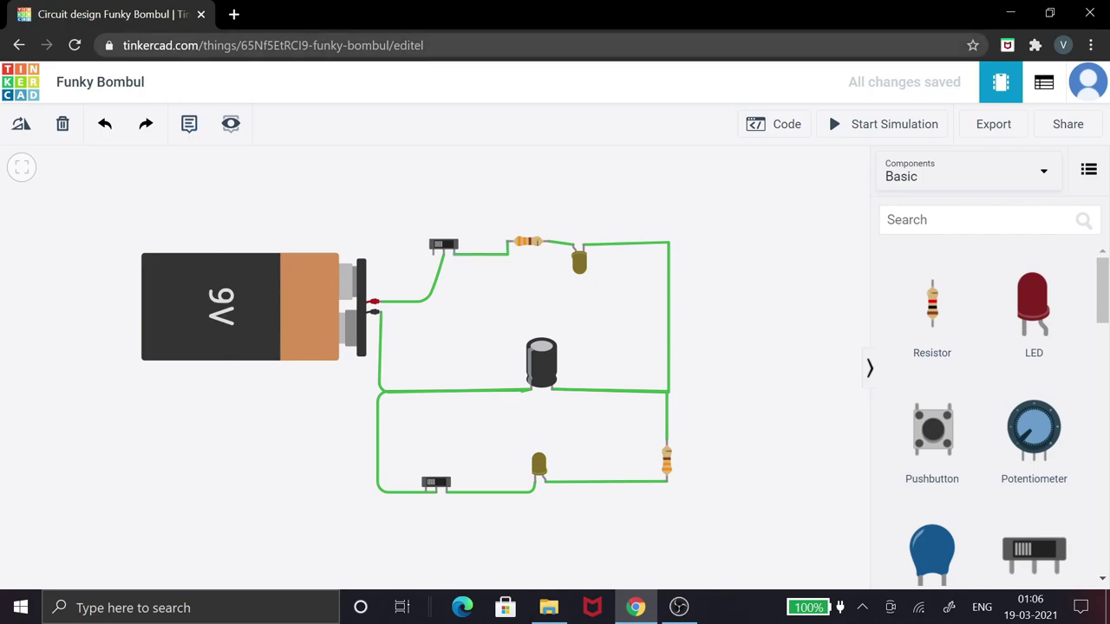
left_click_drag(200, 45, 121, 48)
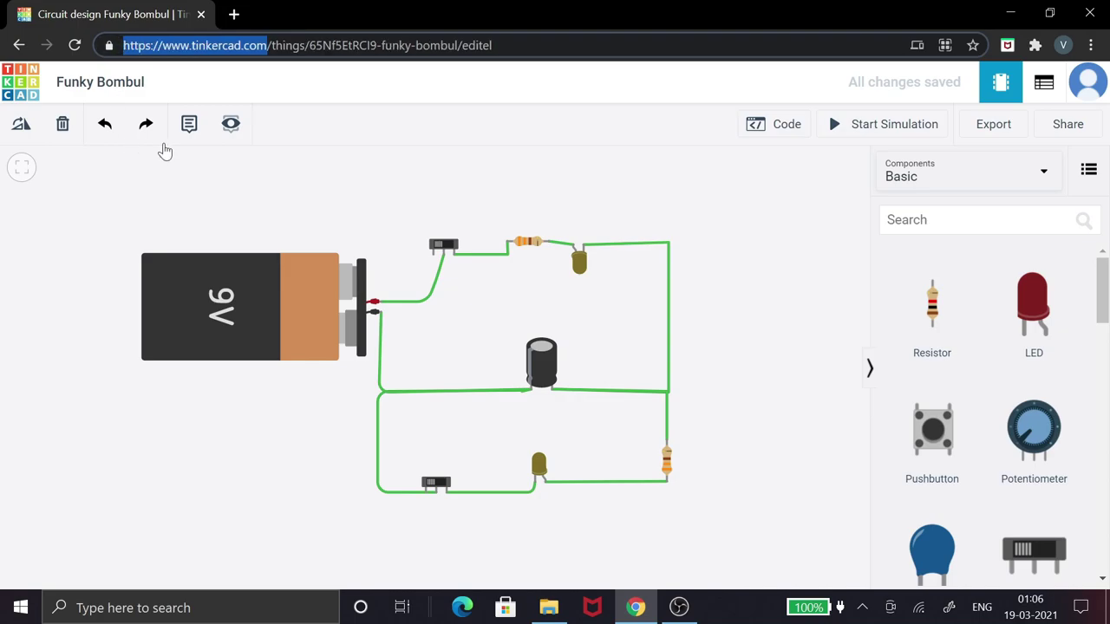
left_click(198, 216)
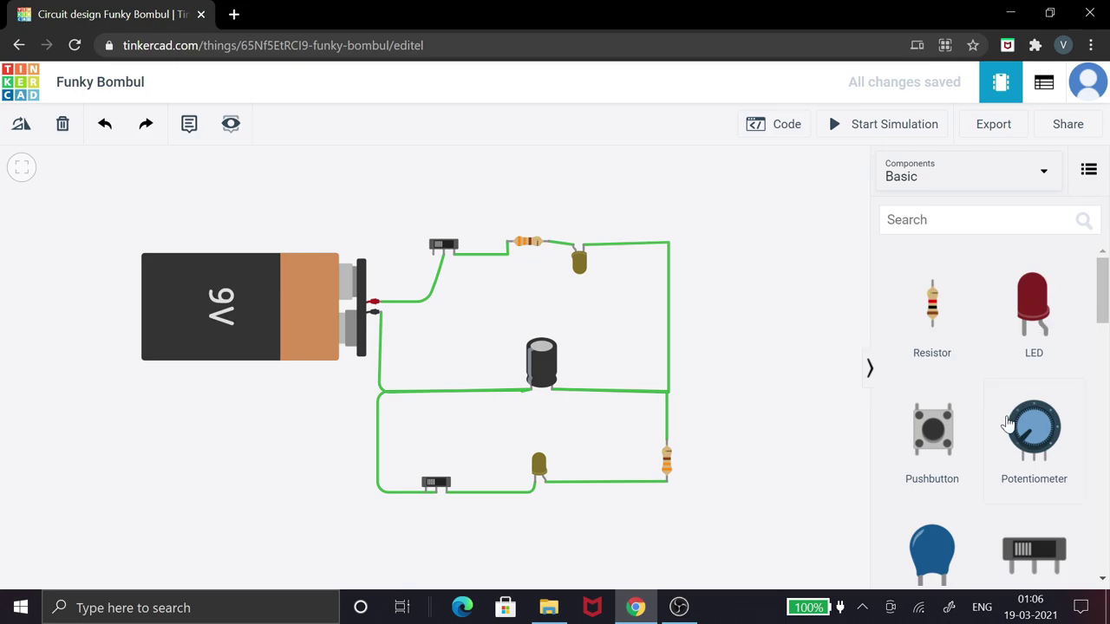
scroll(1007, 422, "down", 5)
scroll(1007, 422, "up", 4)
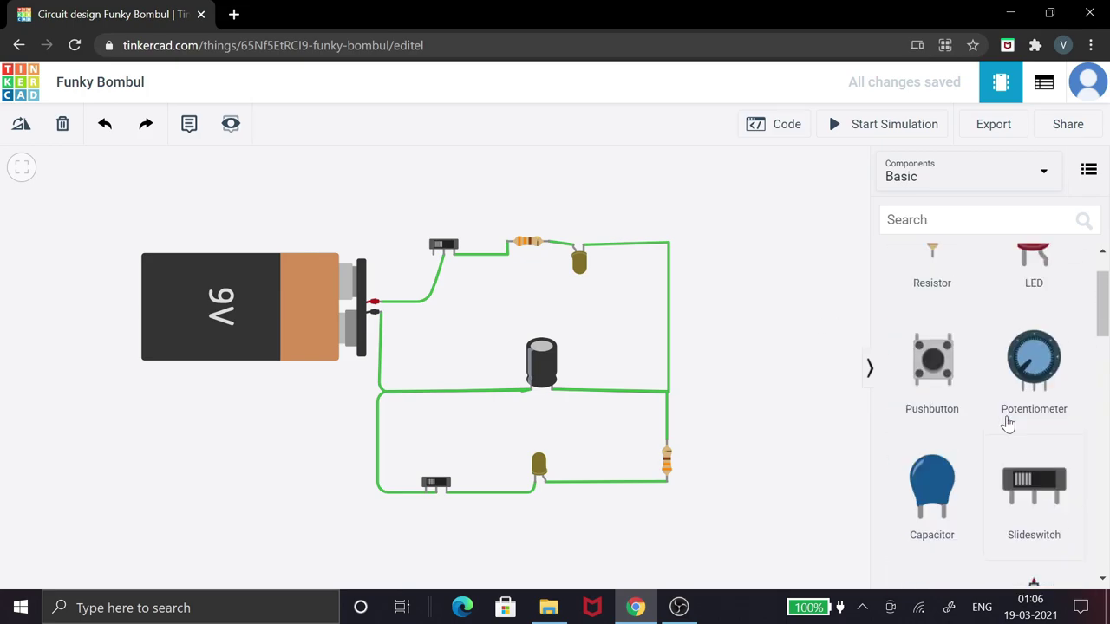
scroll(1007, 422, "up", 1)
scroll(1015, 398, "down", 4)
scroll(1040, 330, "up", 4)
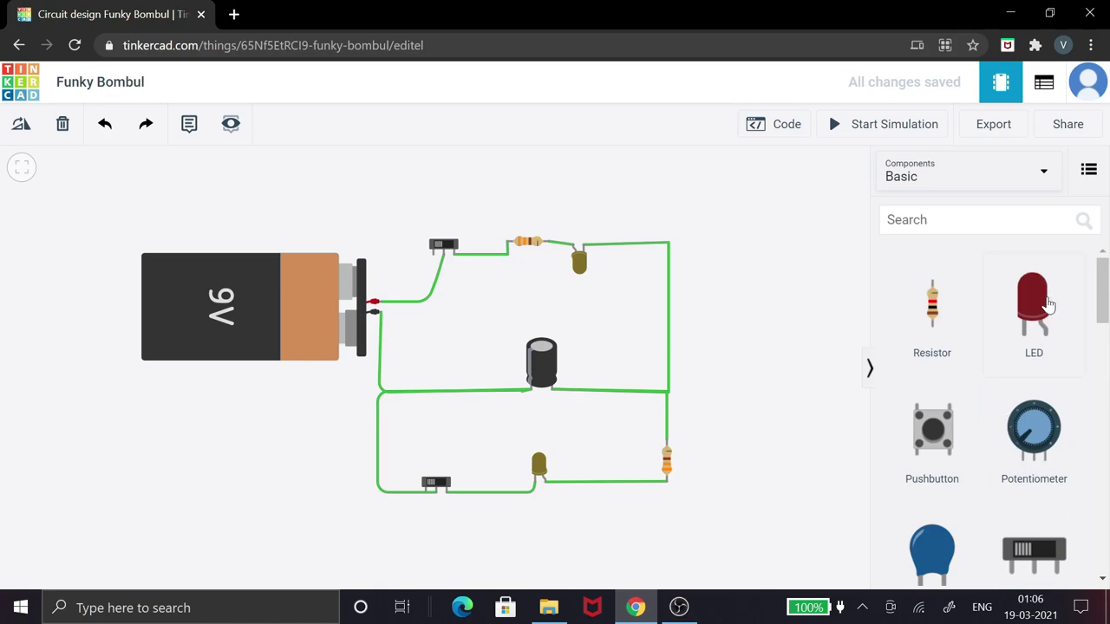
left_click_drag(1048, 303, 761, 291)
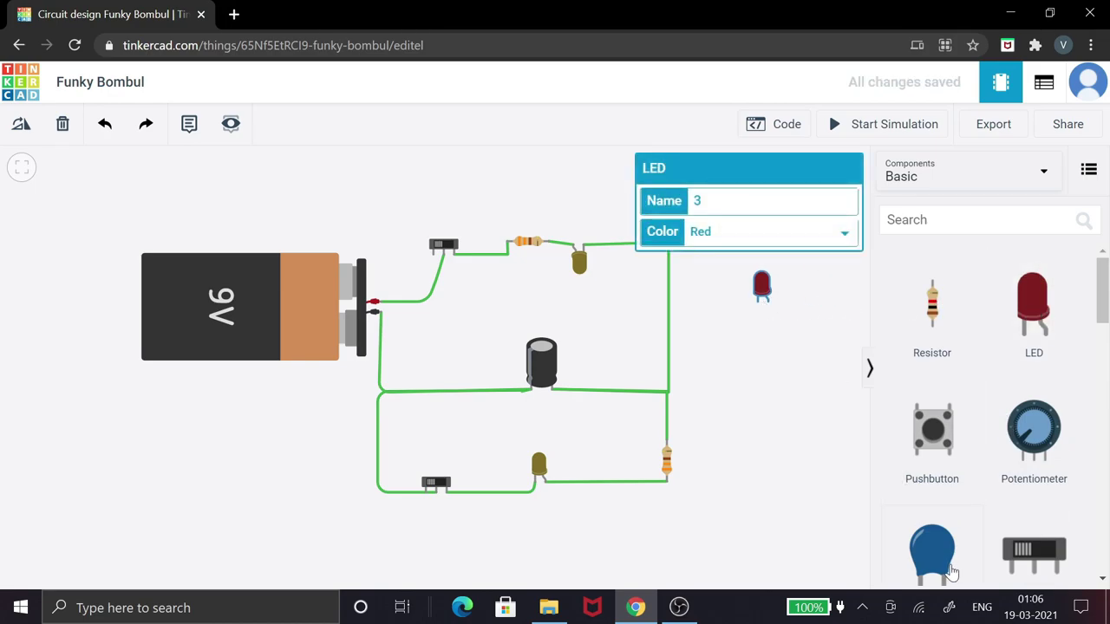
scroll(952, 572, "down", 2)
left_click_drag(934, 568, 788, 399)
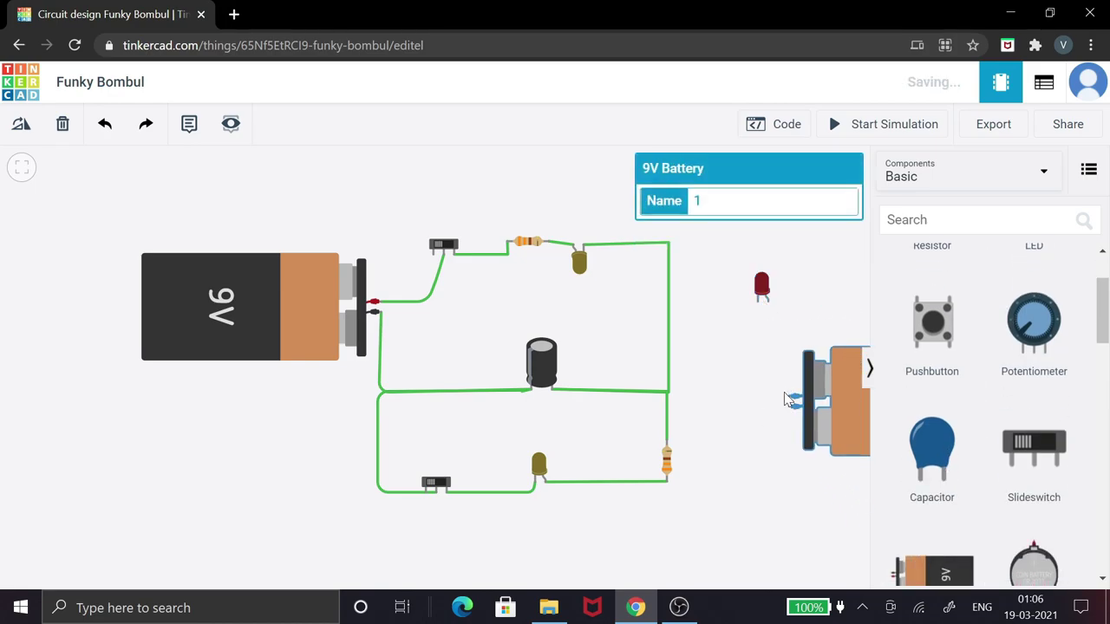
left_click(789, 398)
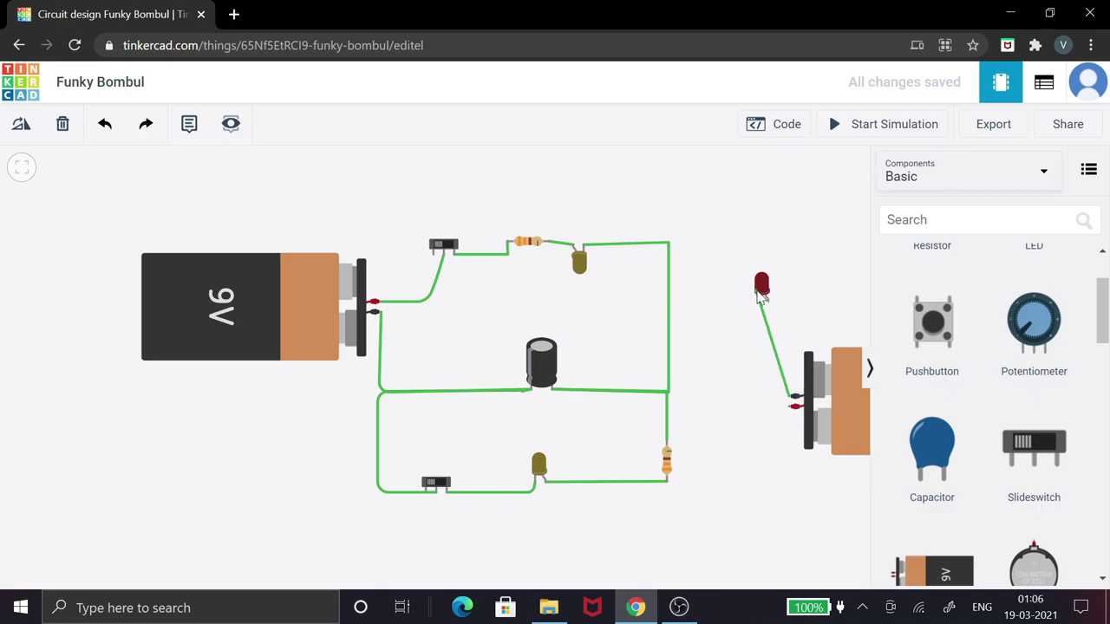
left_click(791, 406)
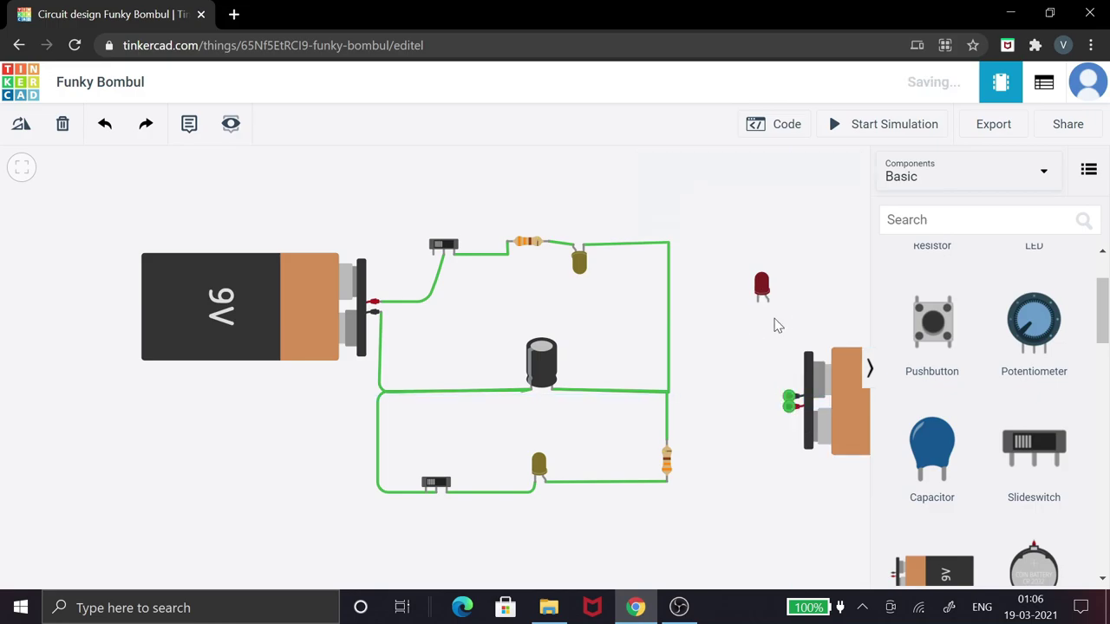
left_click(764, 287)
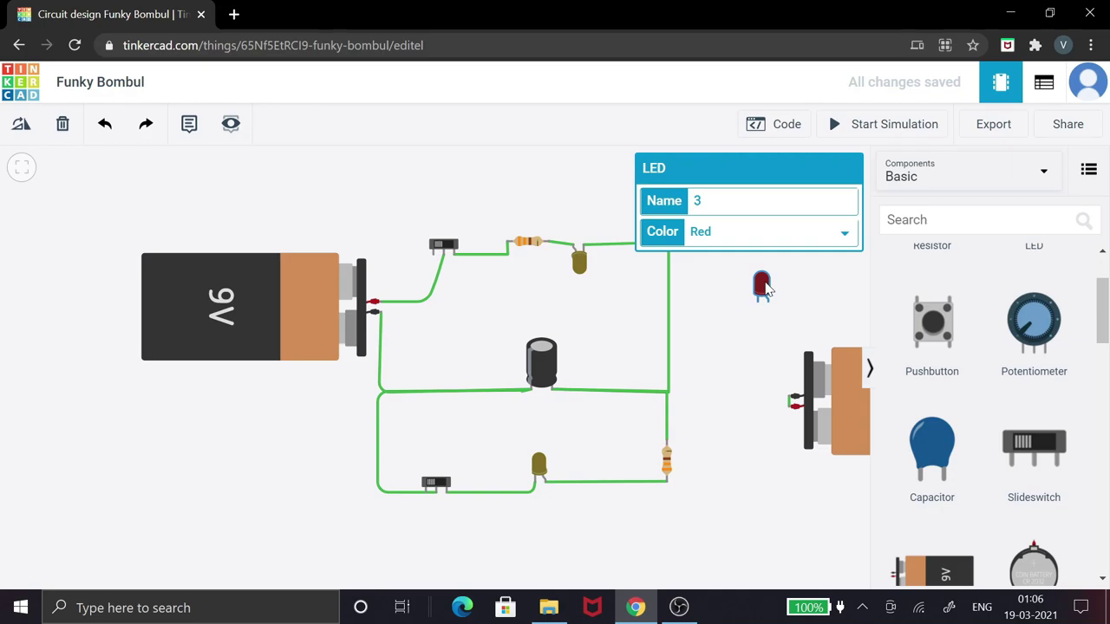
key("Delete")
left_click(826, 374)
key("Delete")
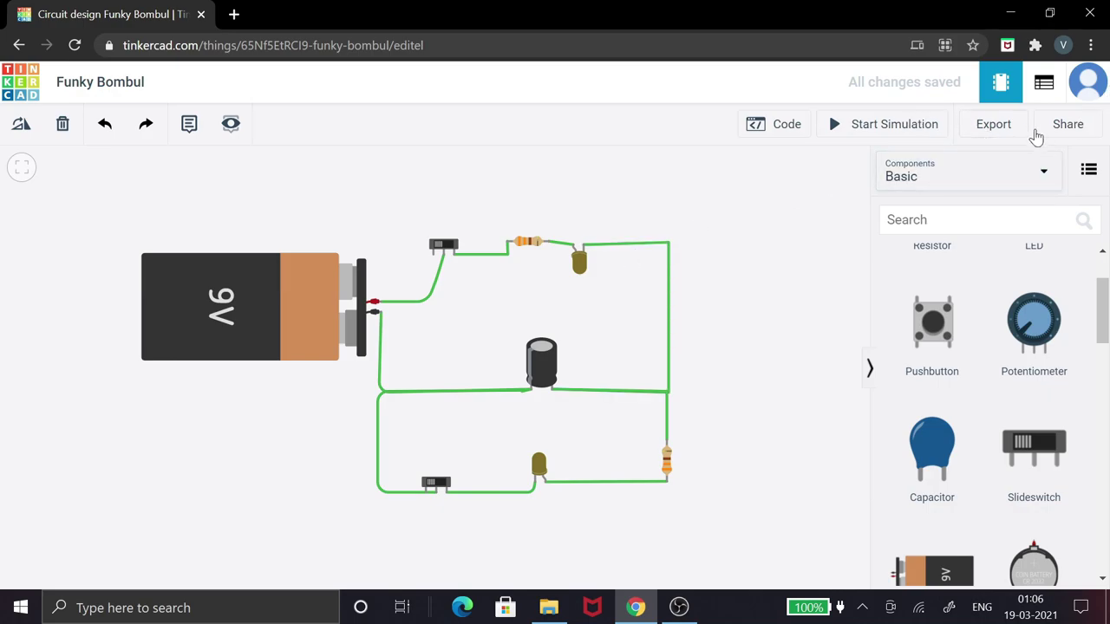
left_click(1045, 80)
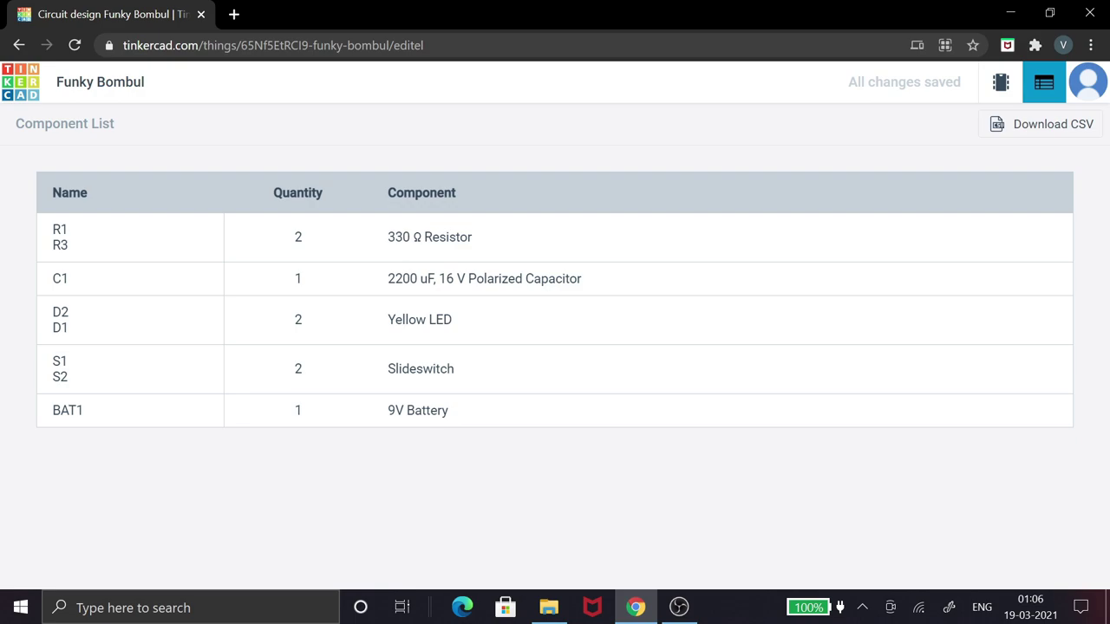
left_click_drag(582, 278, 388, 278)
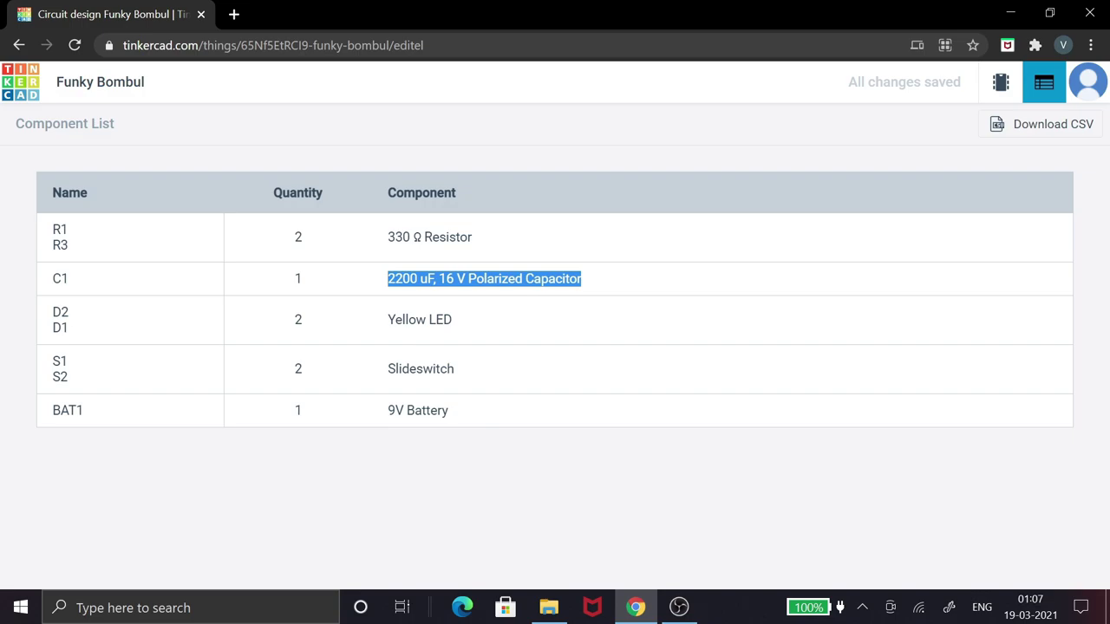
left_click(460, 304)
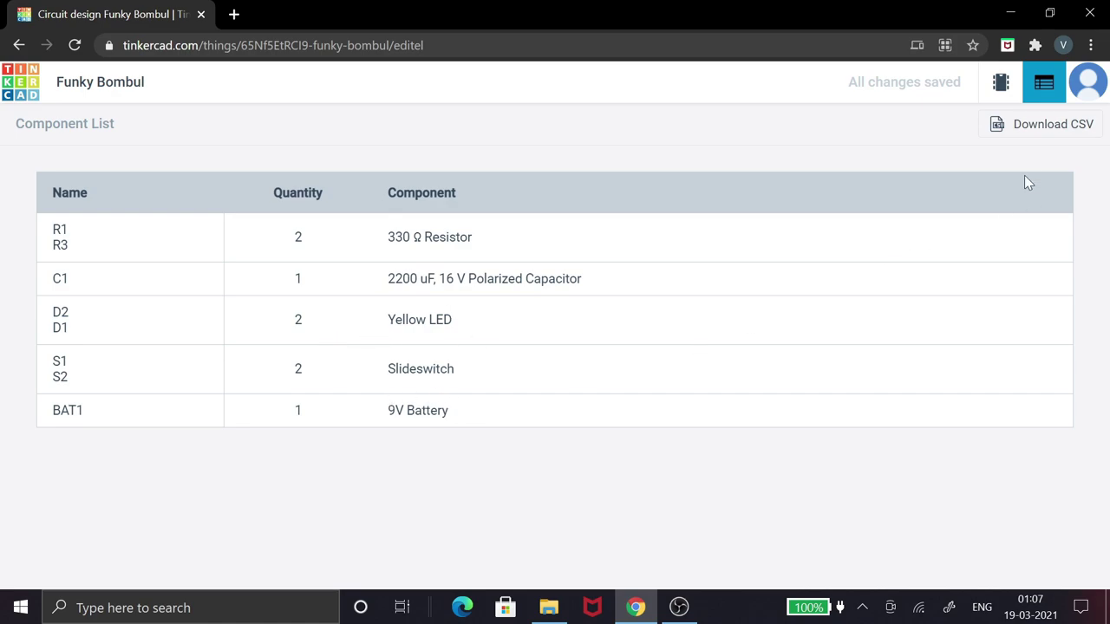
left_click(1008, 101)
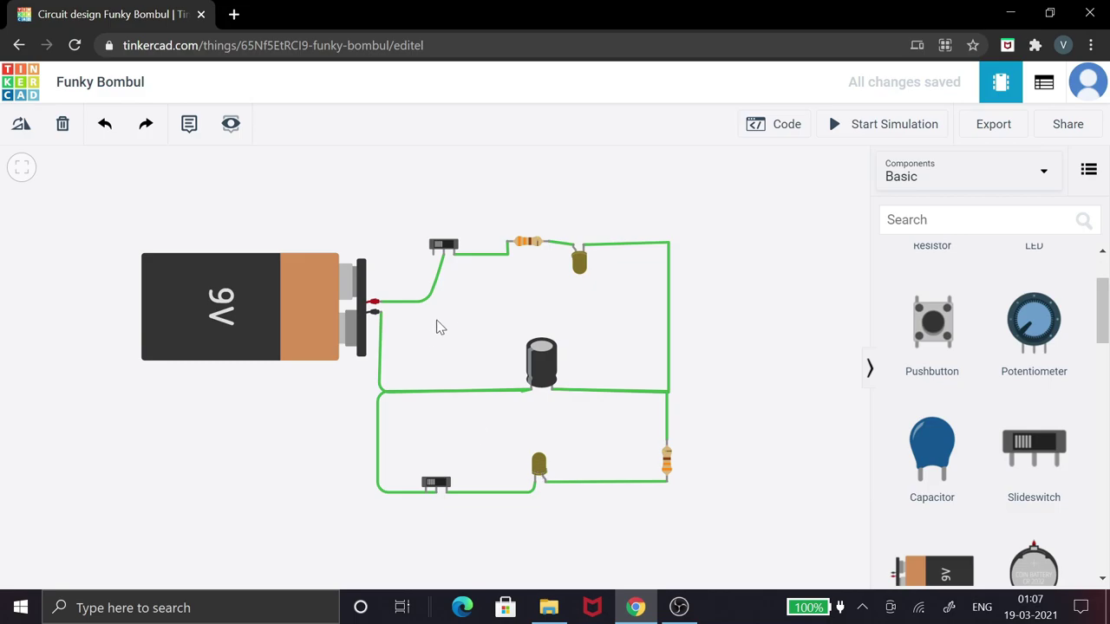
Straighten the wires running to the lower switch and the right-hand resistor.
left_click(380, 405)
mouse_move(382, 408)
left_mouse_down()
mouse_move(367, 419)
mouse_move(386, 404)
left_mouse_up()
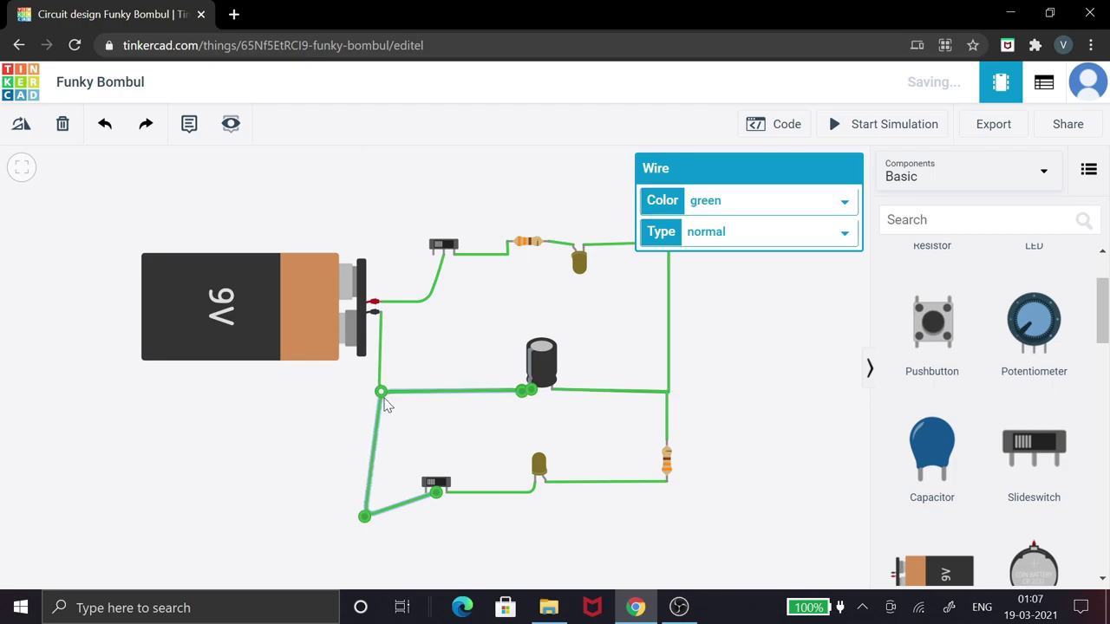
left_click_drag(365, 519, 366, 493)
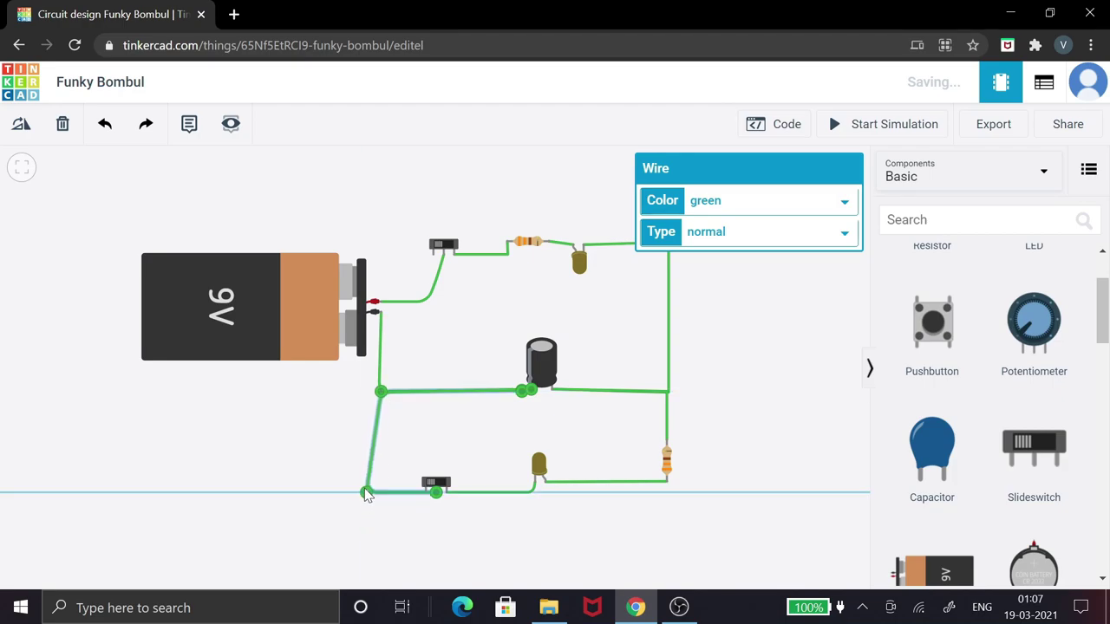
mouse_move(614, 393)
left_mouse_down()
mouse_move(615, 428)
mouse_move(626, 395)
mouse_move(614, 391)
left_mouse_up()
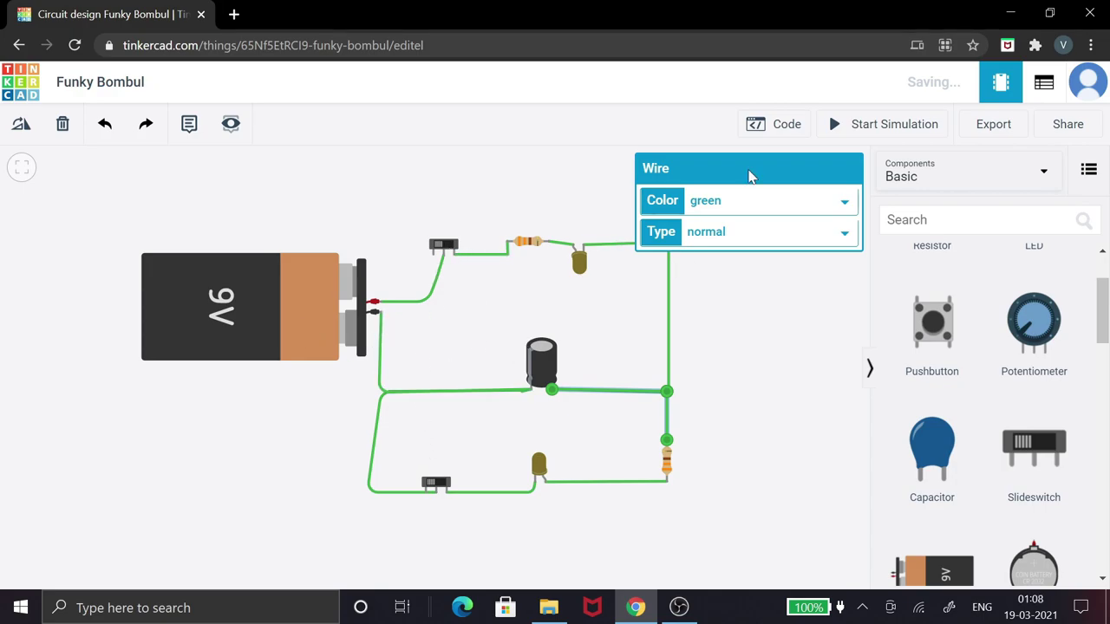
left_click(773, 333)
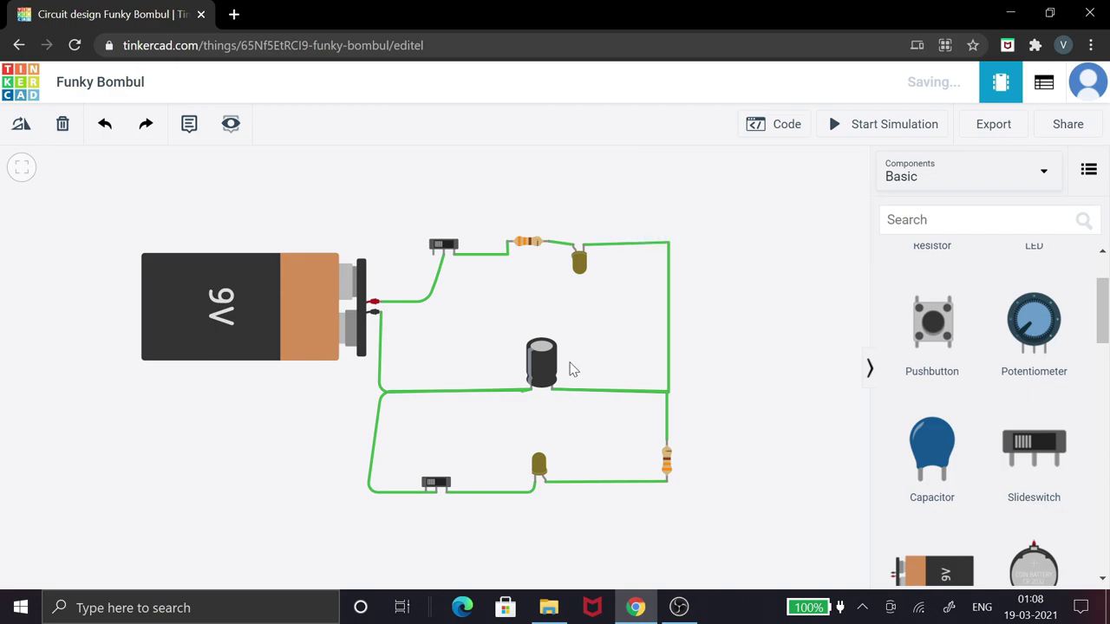
Confirm the capacitor's 2200 µF, 16 V rating and keep the top LED Yellow.
left_click(535, 370)
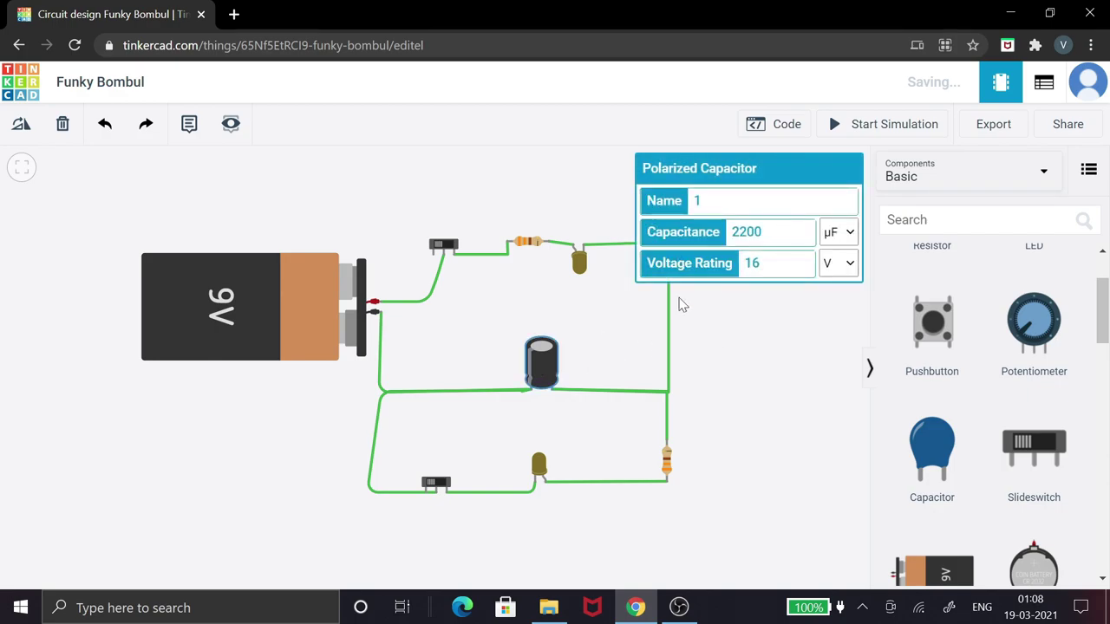
left_click(579, 264)
left_click(756, 237)
left_click(758, 239)
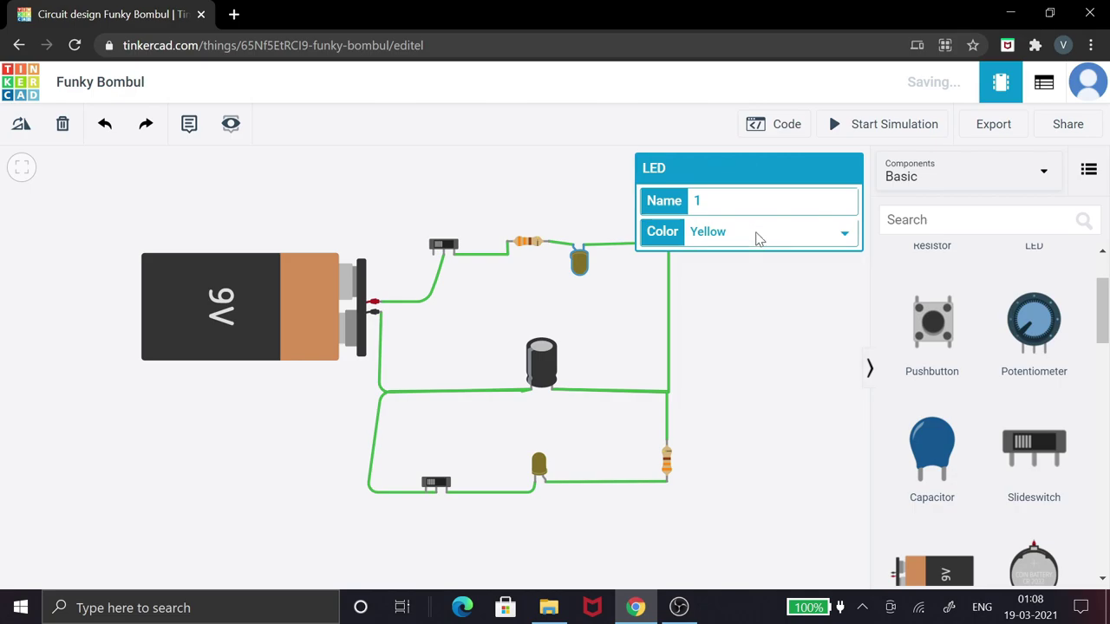
left_click(593, 298)
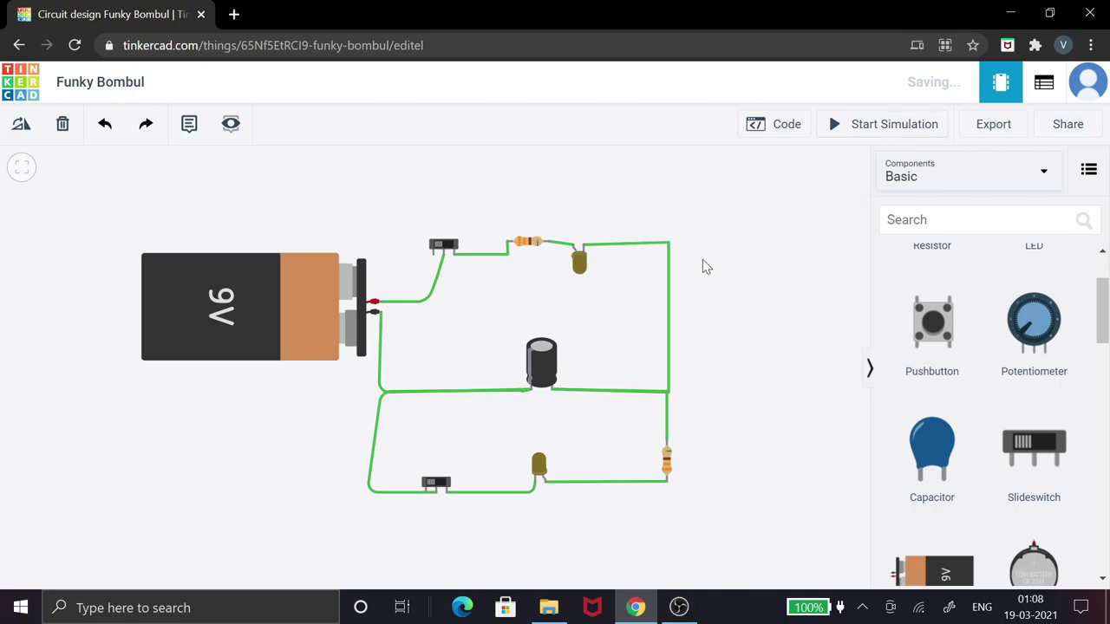
Start the simulation, switch the top switch on to charge the capacitor, then off.
left_click(853, 124)
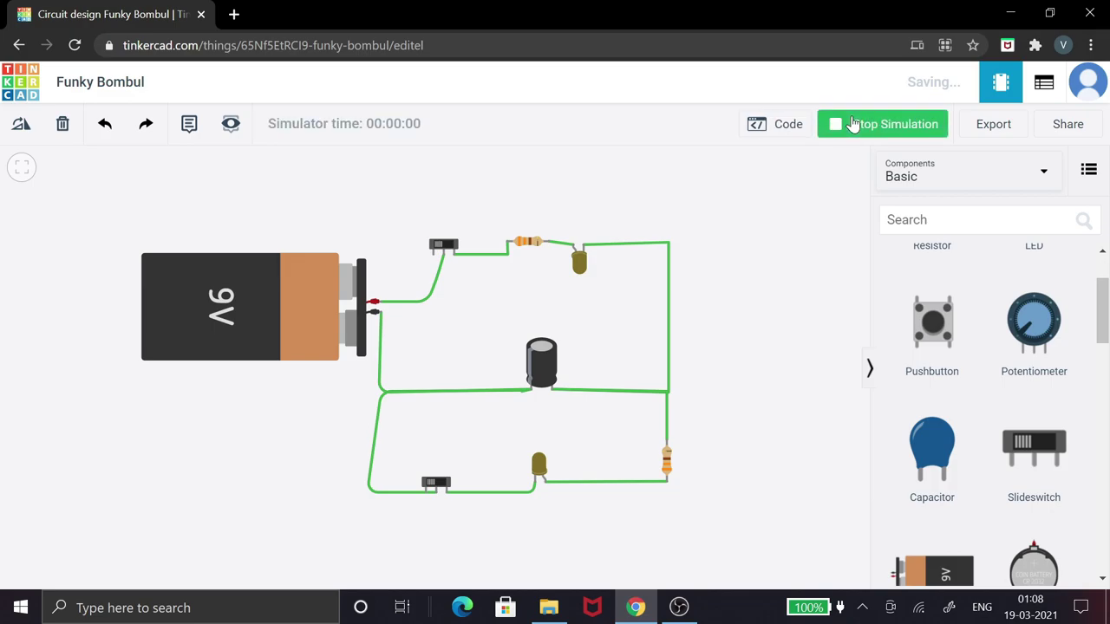
left_click(444, 248)
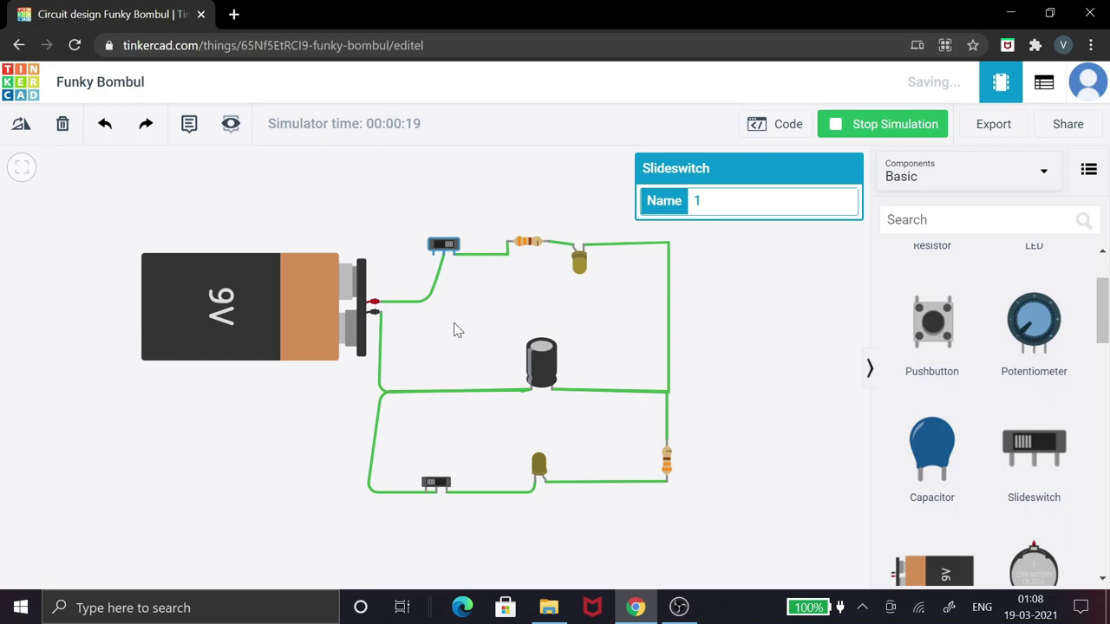
left_click(444, 245)
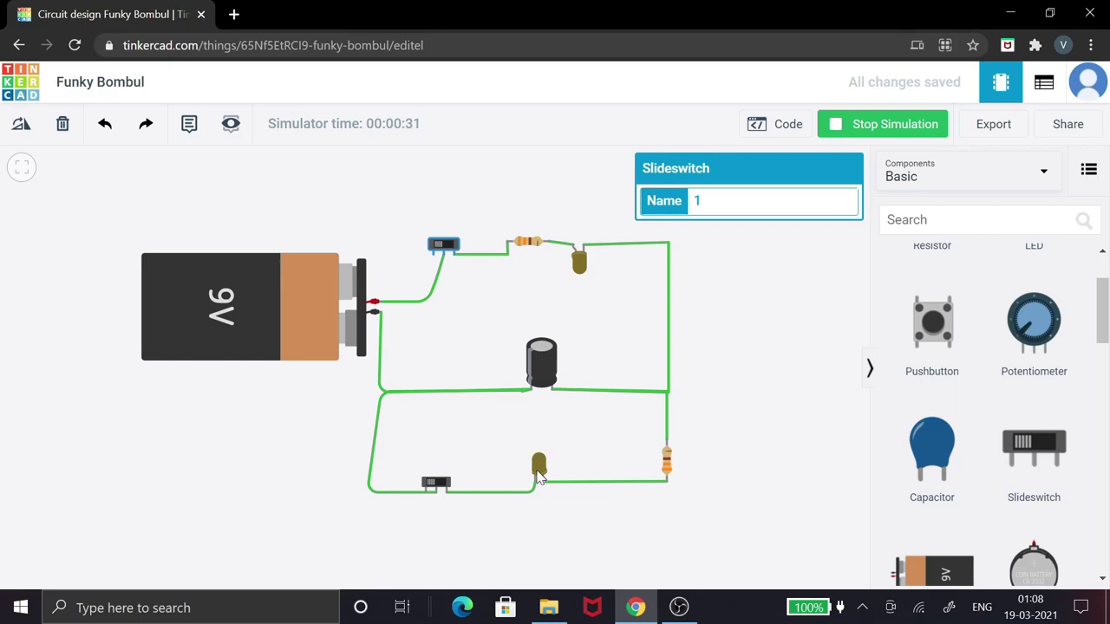
Close the bottom switch so the capacitor discharges through the bottom LED.
left_click(437, 484)
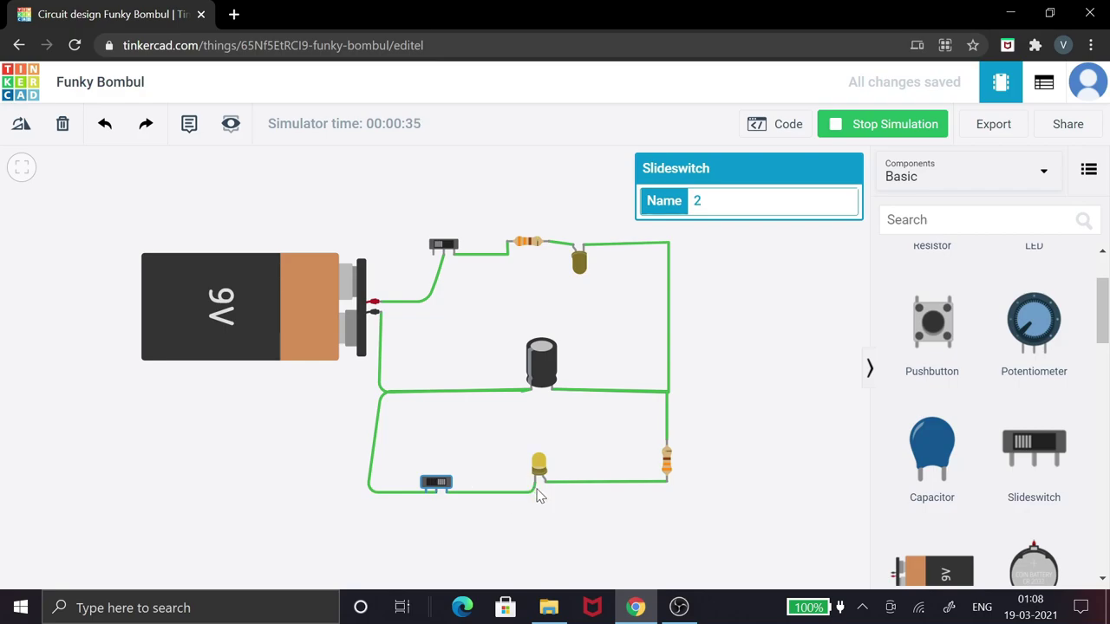